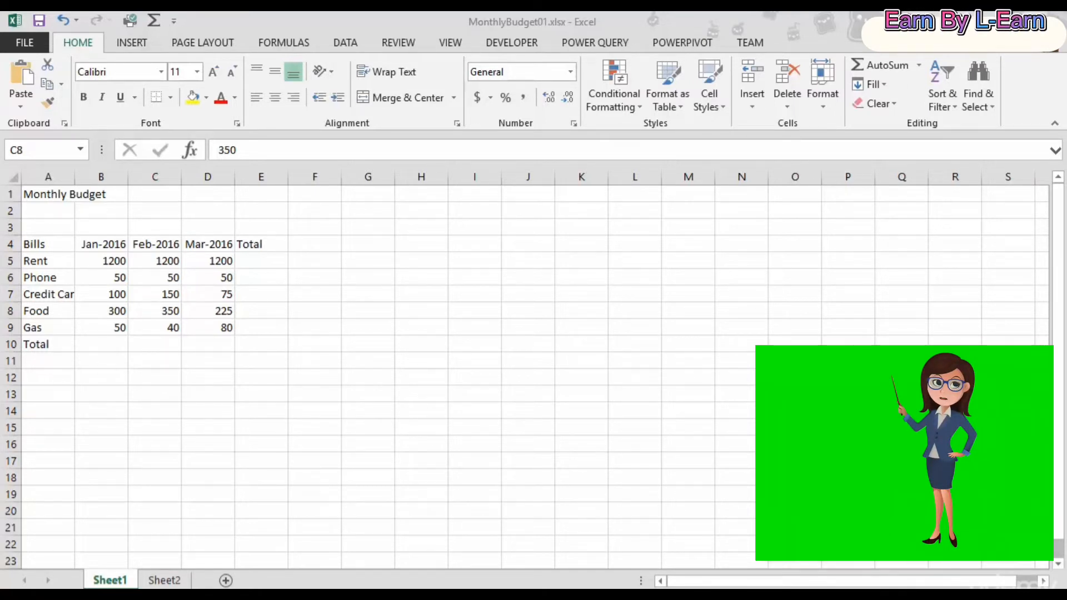
Enter the January total in cell B10 as the literal-number formula =1200+50+100+300+50.
{"action": "left_click", "coordinate": [89, 347]}
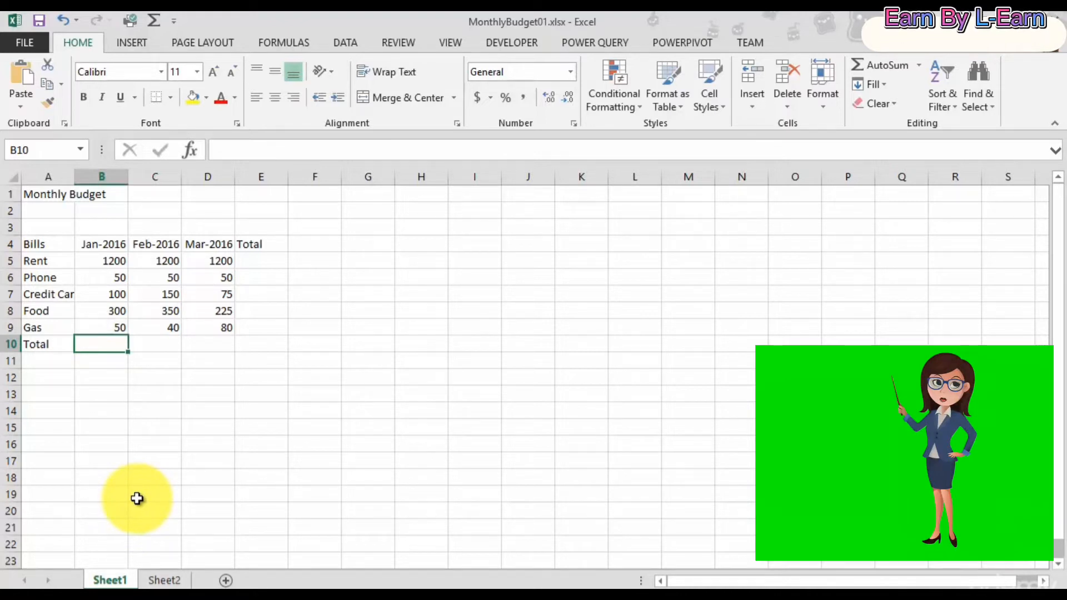
{"action": "type", "text": "="}
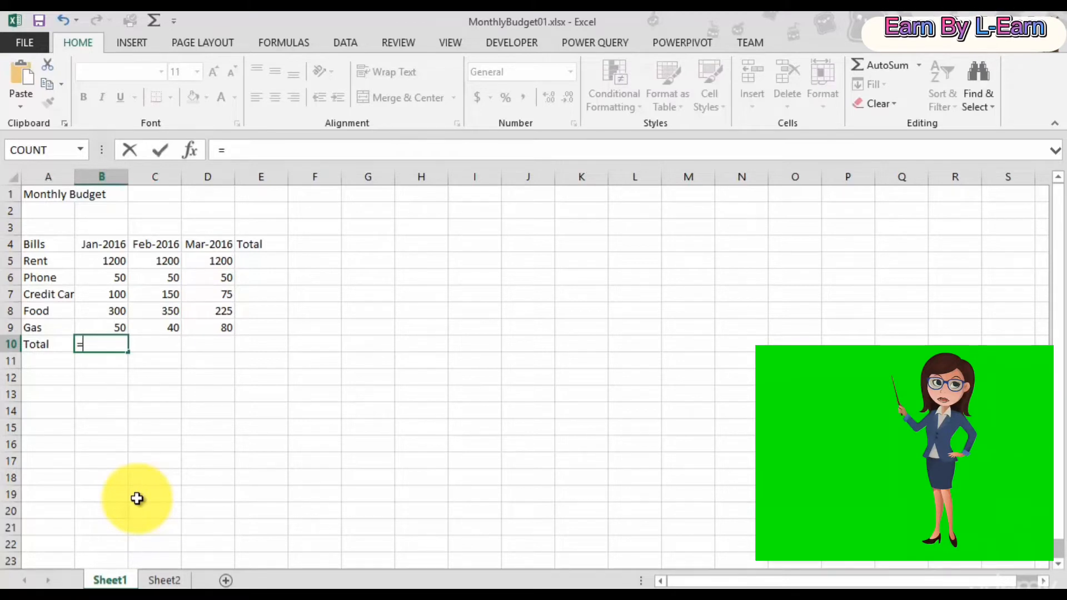
{"action": "type", "text": "1200"}
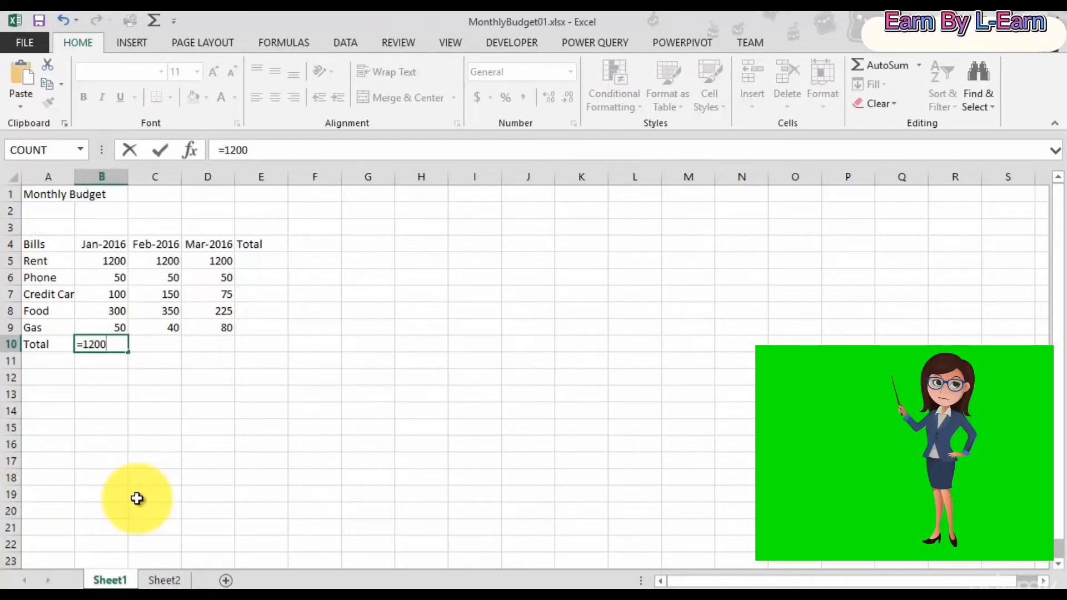
{"action": "type", "text": "+50"}
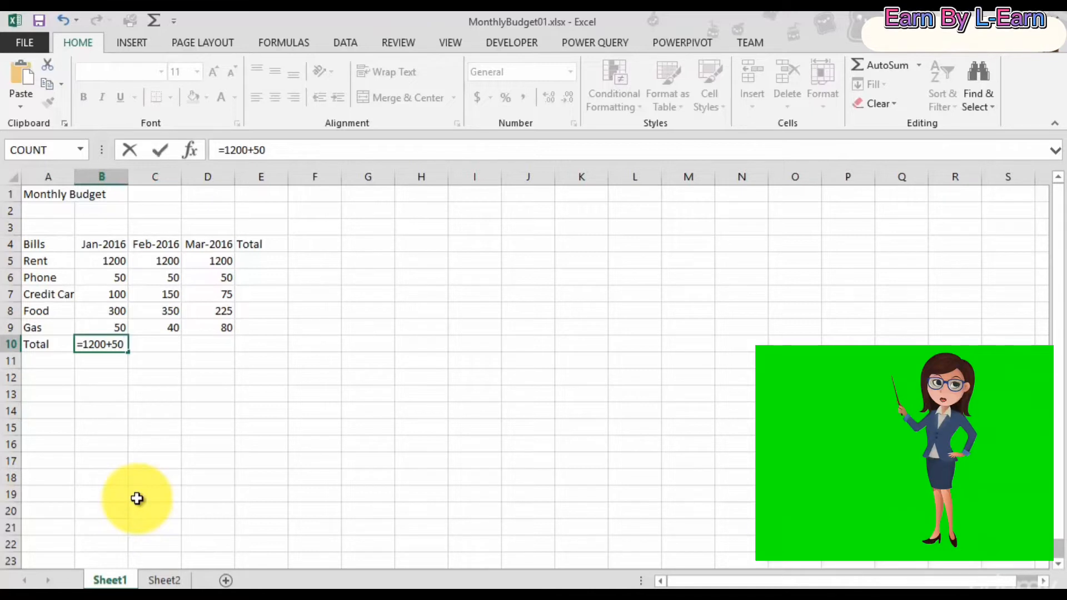
{"action": "type", "text": "+100+300"}
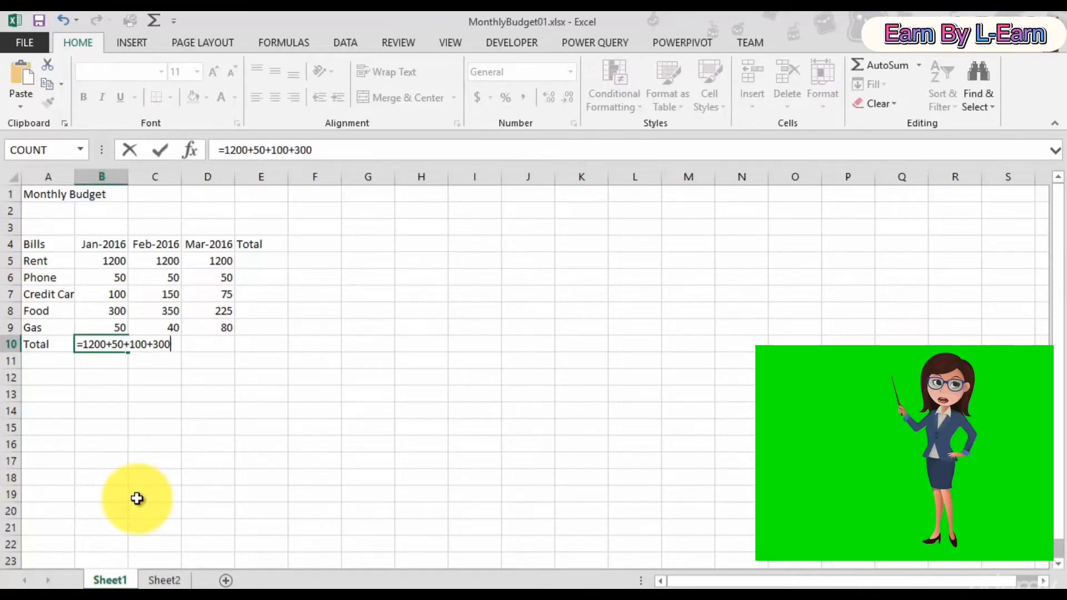
{"action": "type", "text": "+50"}
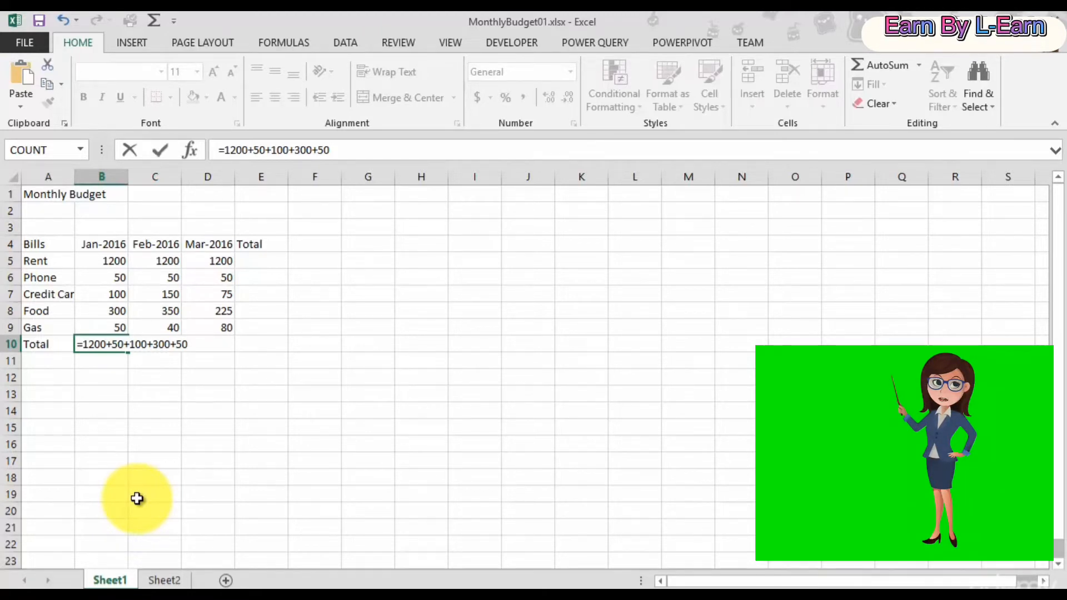
{"action": "key", "text": "Return"}
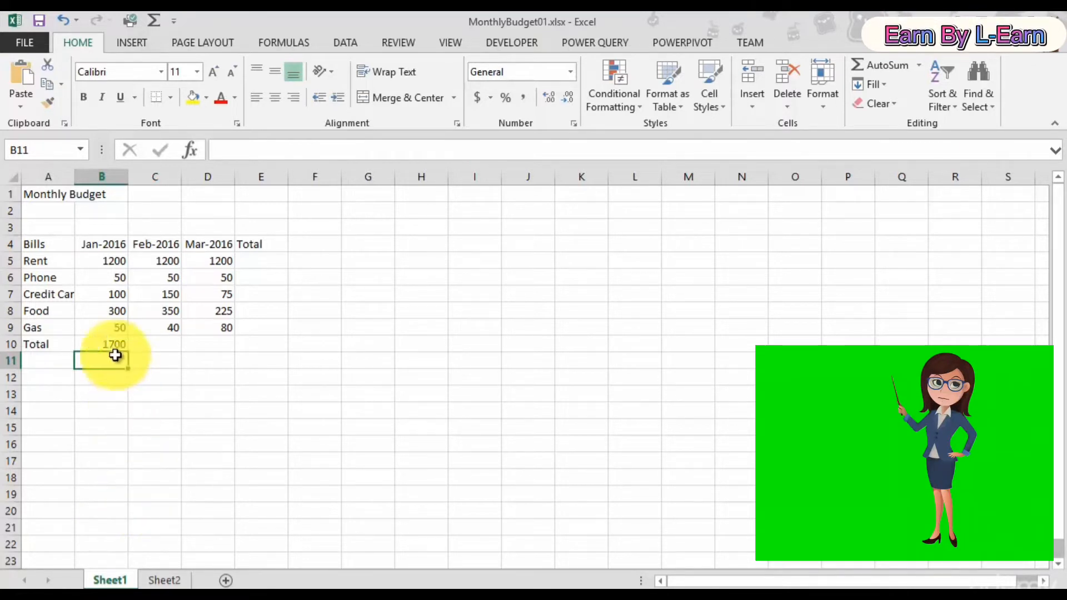
Inspect the literal numbers in the January total formula in B10, leaving the formula as it is.
{"action": "double_click", "coordinate": [101, 344]}
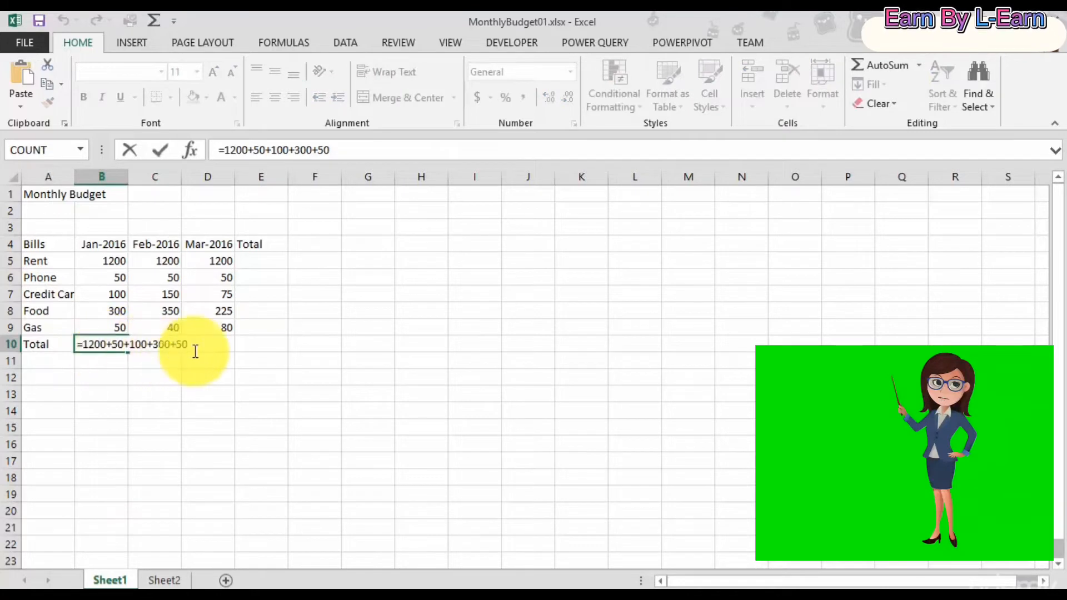
{"action": "left_click", "coordinate": [195, 346]}
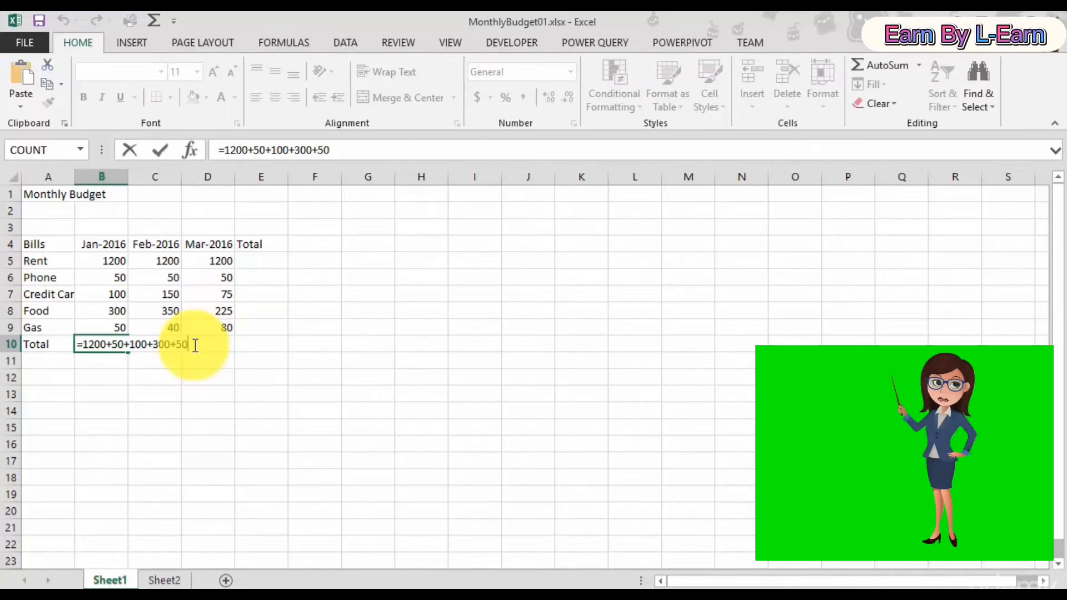
{"action": "key", "text": "Return"}
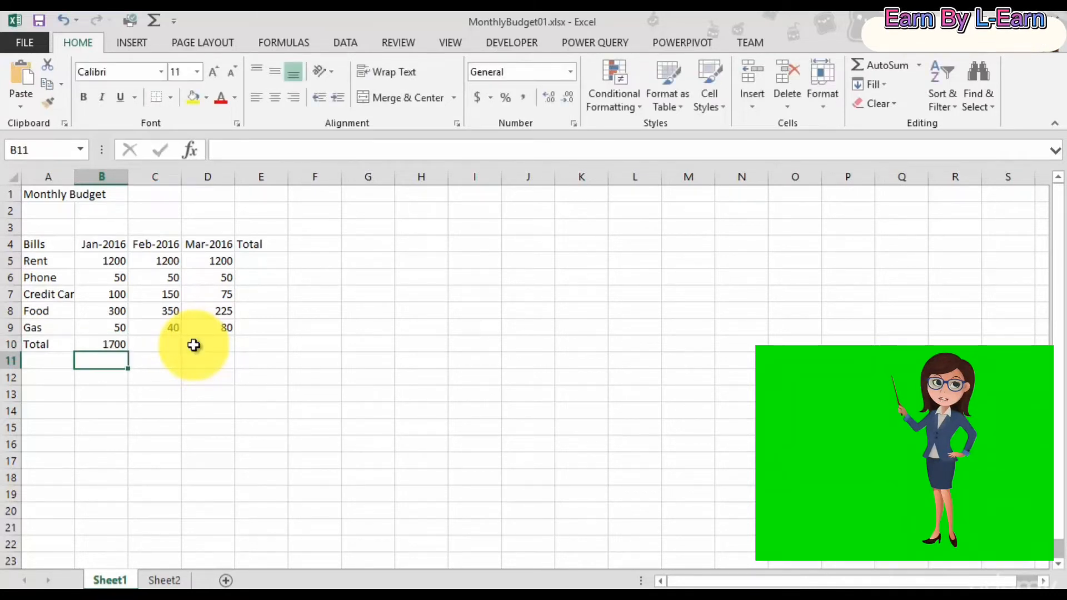
Set the January rent in cell B5 to 1500.
{"action": "left_click", "coordinate": [100, 262]}
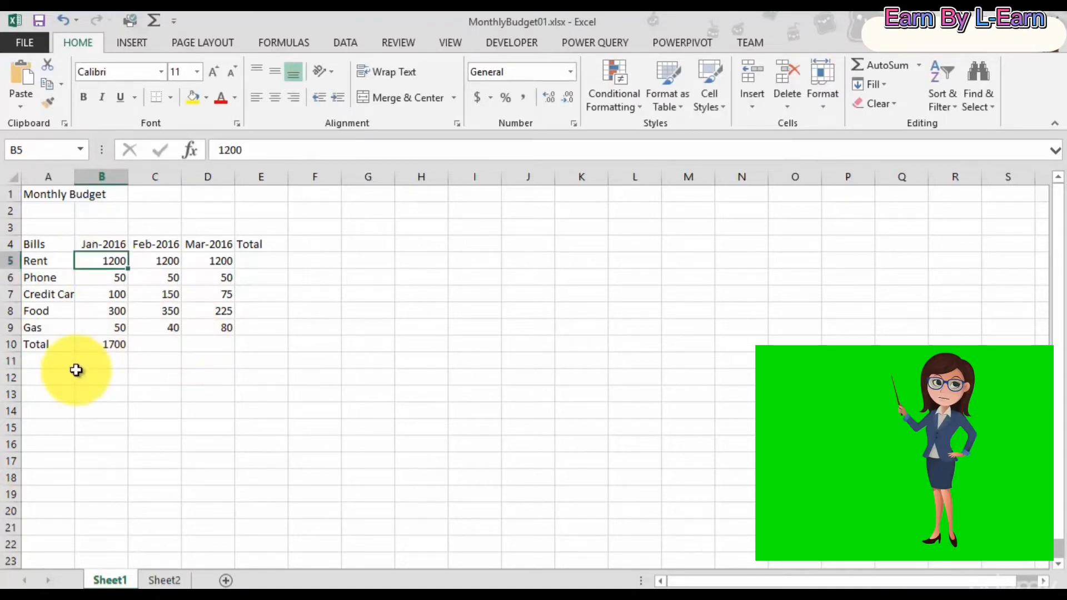
{"action": "type", "text": "1500"}
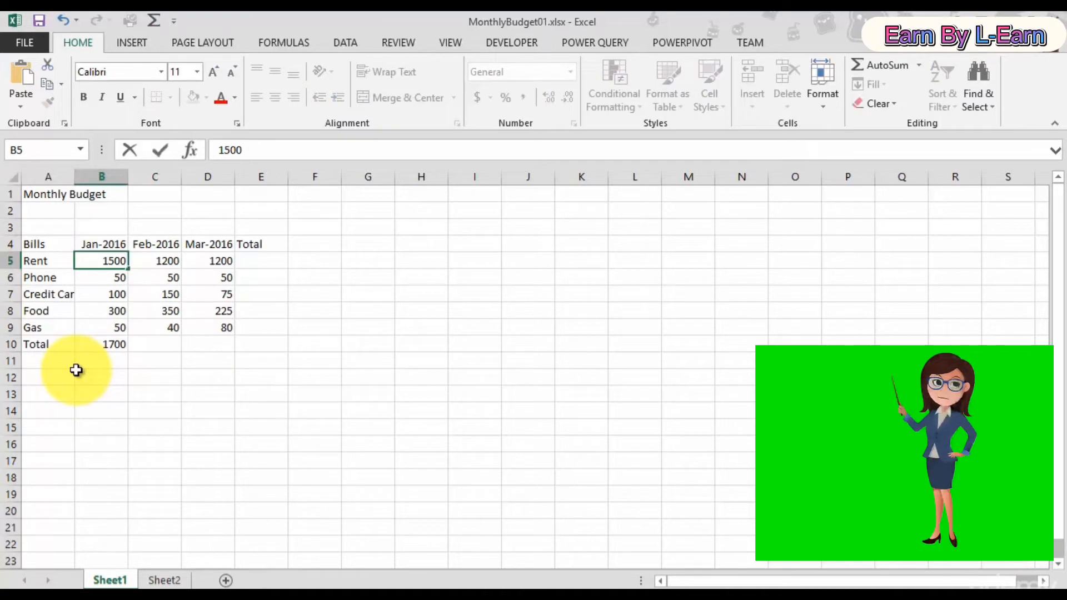
{"action": "key", "text": "Return"}
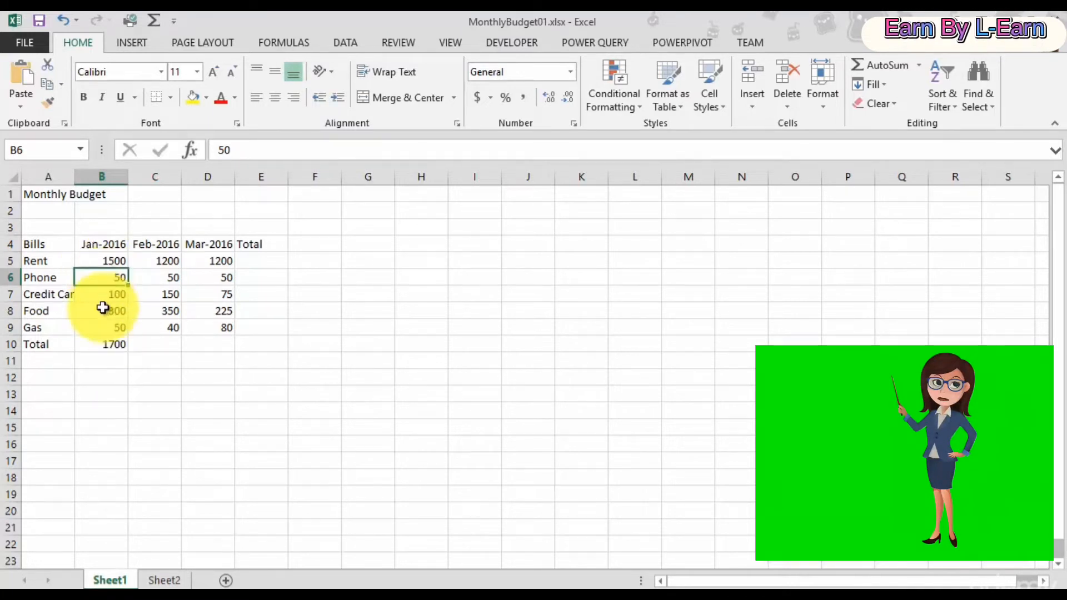
Check the January total formula in B10 against the January rent amount.
{"action": "left_click", "coordinate": [108, 348]}
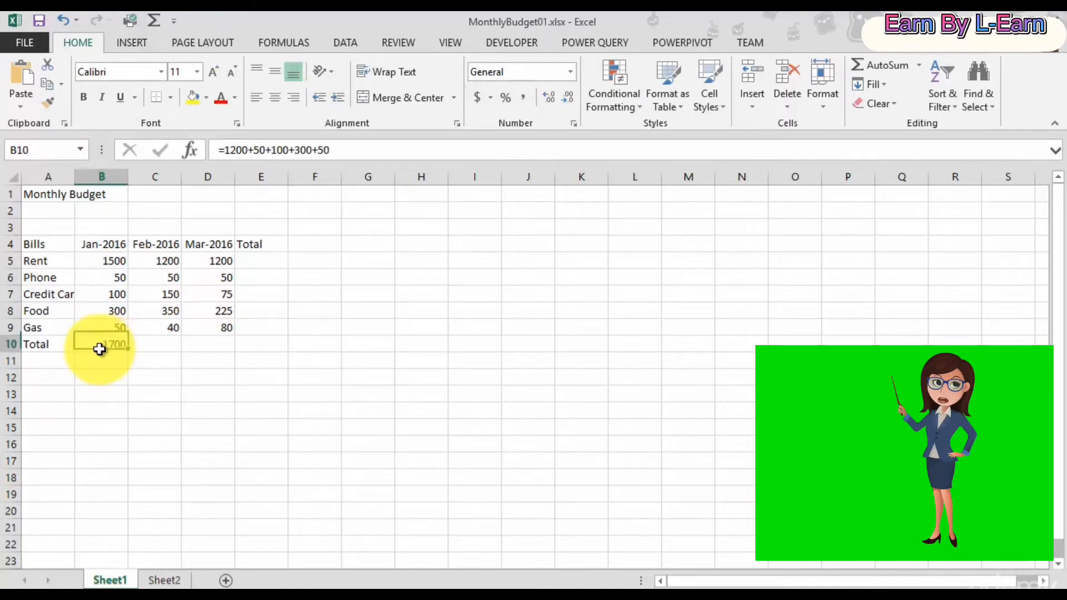
{"action": "double_click", "coordinate": [97, 350]}
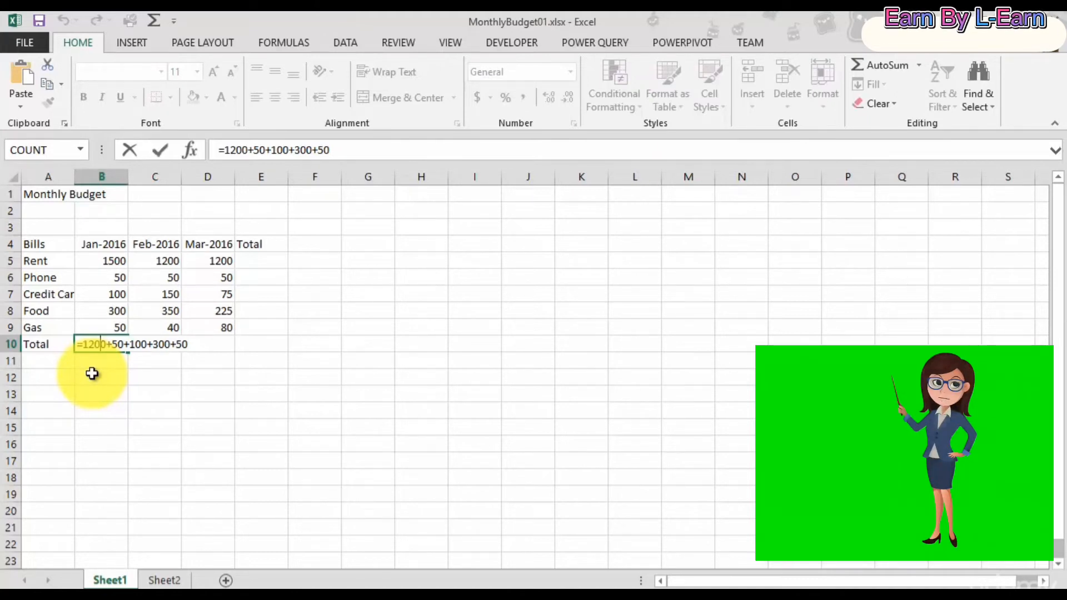
{"action": "key", "text": "Return"}
Replace the January total in B10 with the cell-reference formula =b5+b6+b7+b8+b9.
{"action": "key", "text": "Up"}
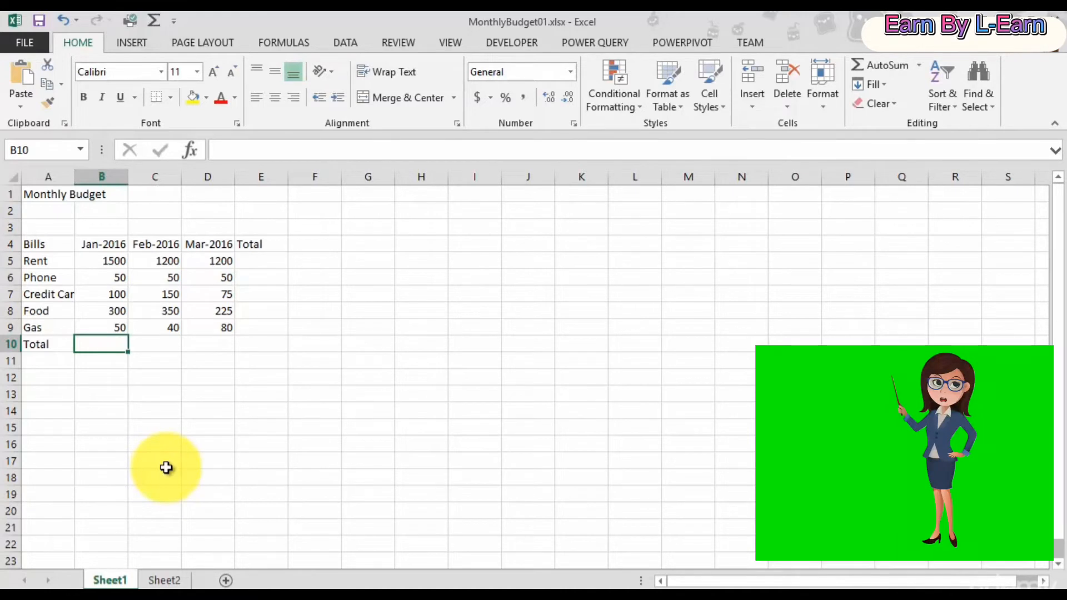
{"action": "type", "text": "="}
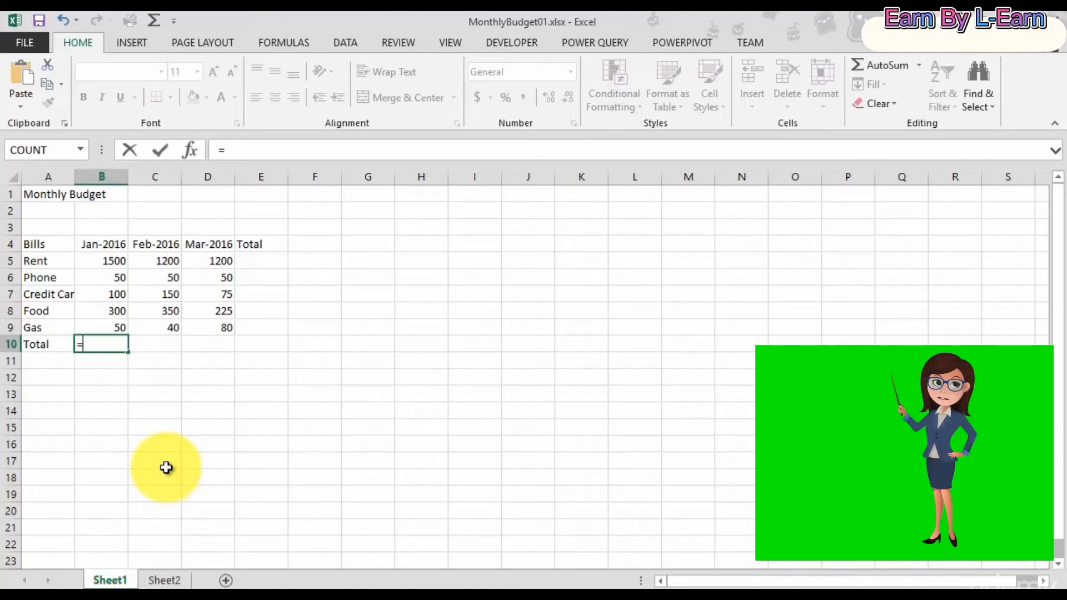
{"action": "type", "text": "b5"}
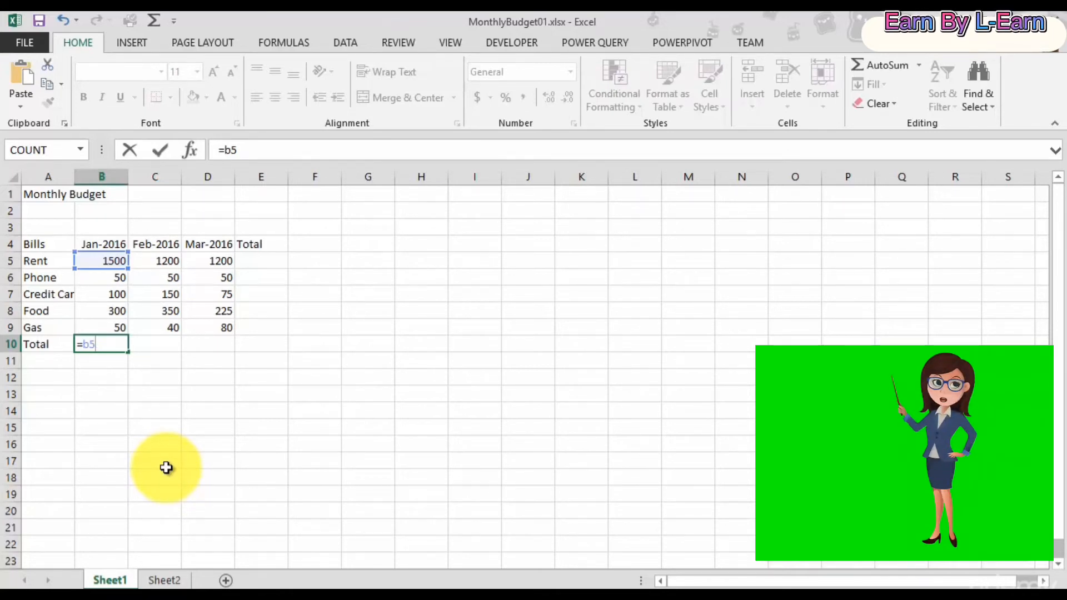
{"action": "type", "text": "+"}
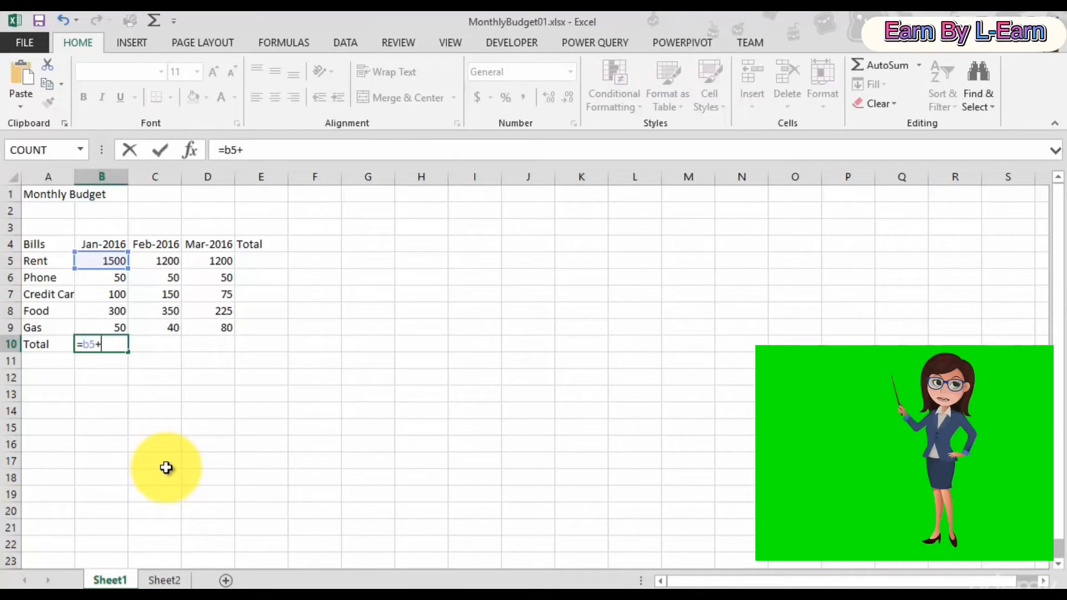
{"action": "type", "text": "b6"}
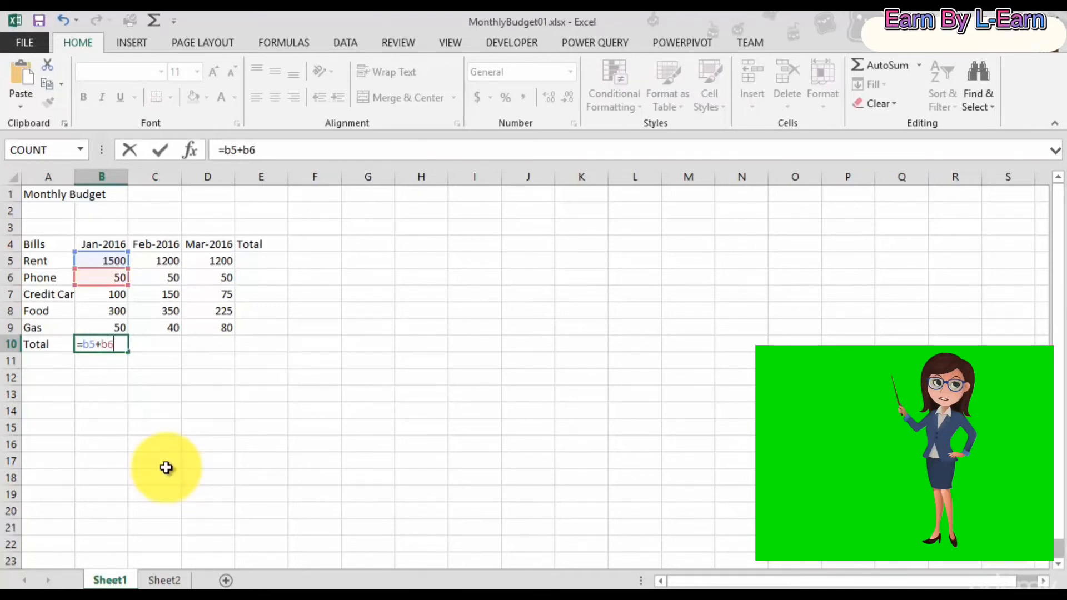
{"action": "type", "text": "+"}
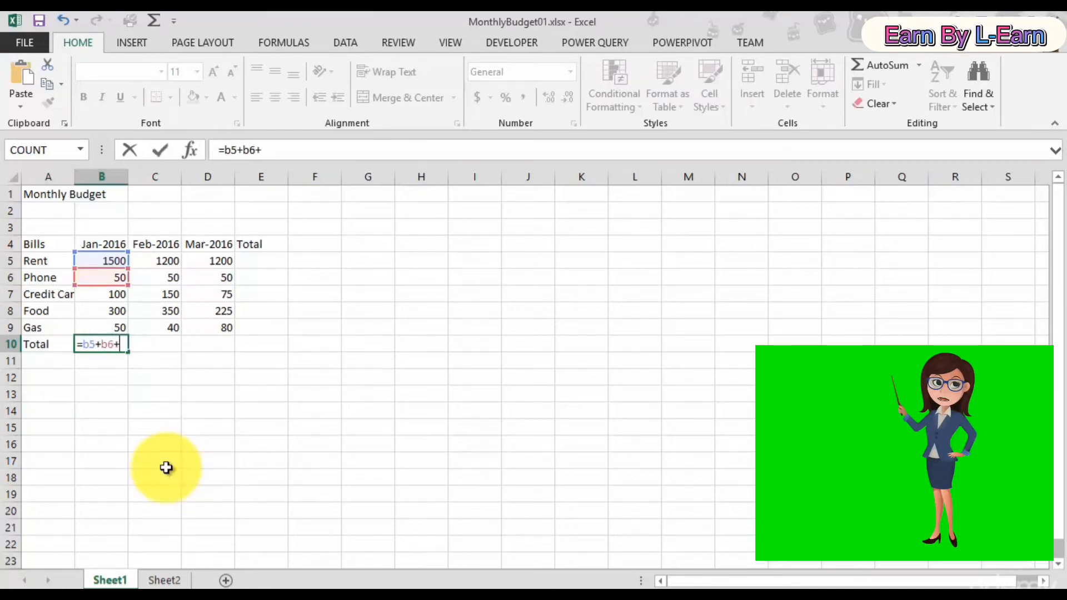
{"action": "type", "text": "b7+b8+b9"}
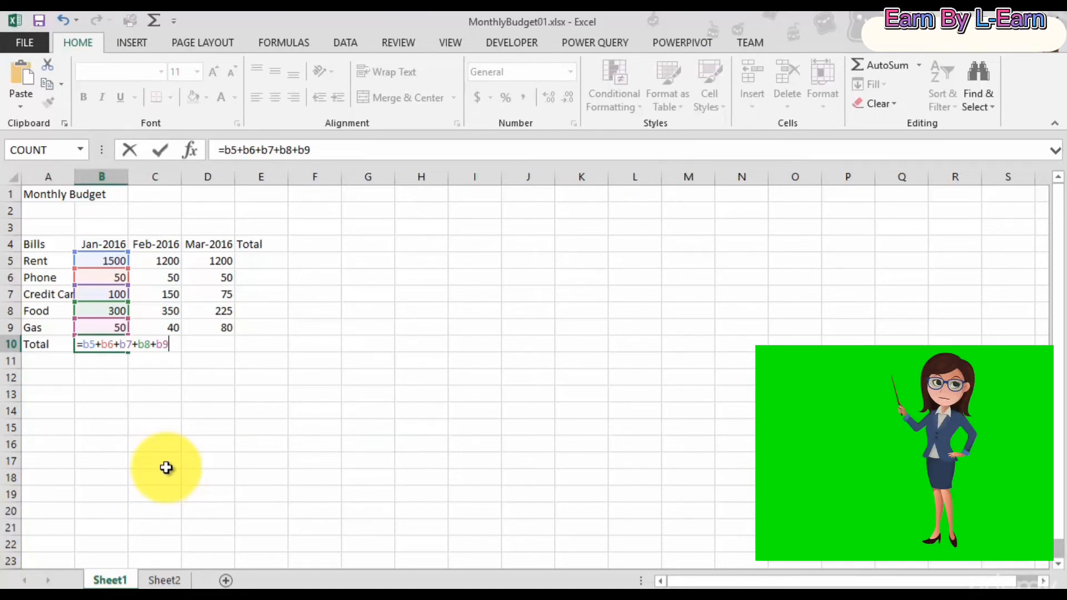
{"action": "key", "text": "Return"}
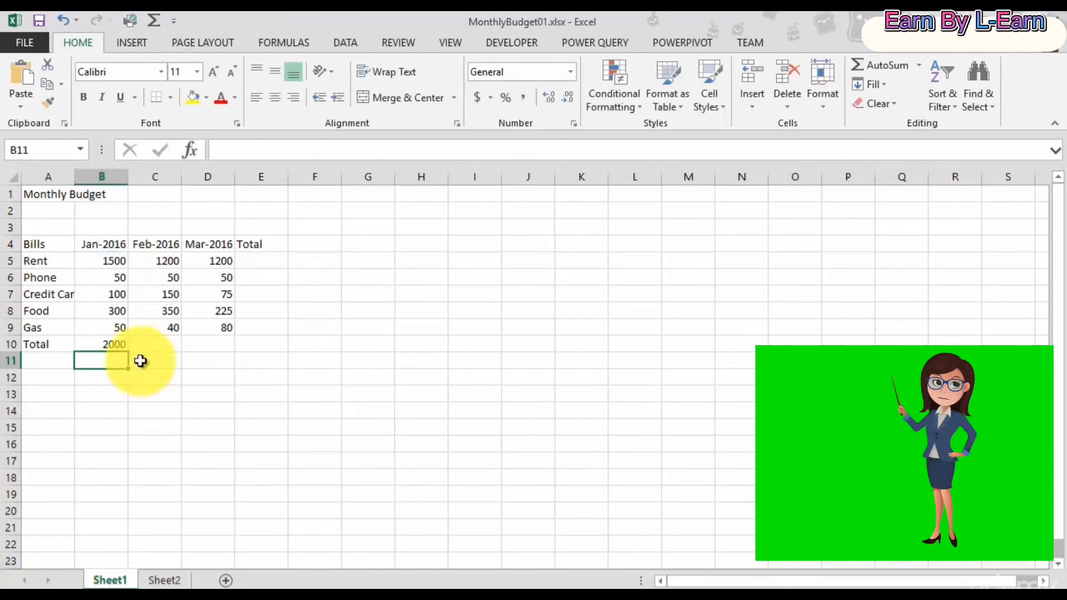
Set the January rent in cell B5 back to 1200.
{"action": "left_click", "coordinate": [86, 264]}
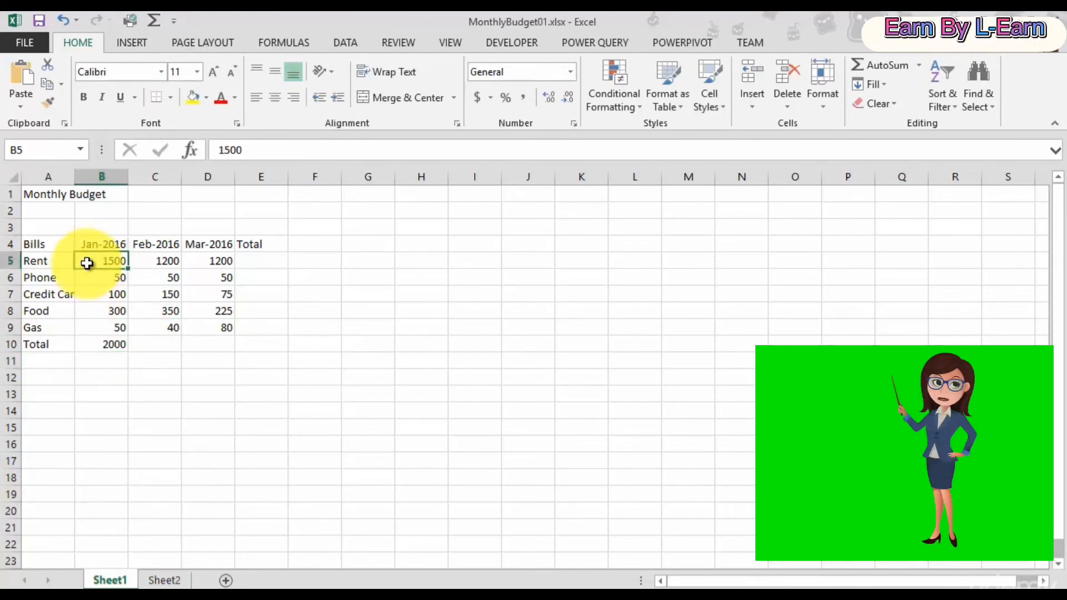
{"action": "double_click", "coordinate": [111, 261]}
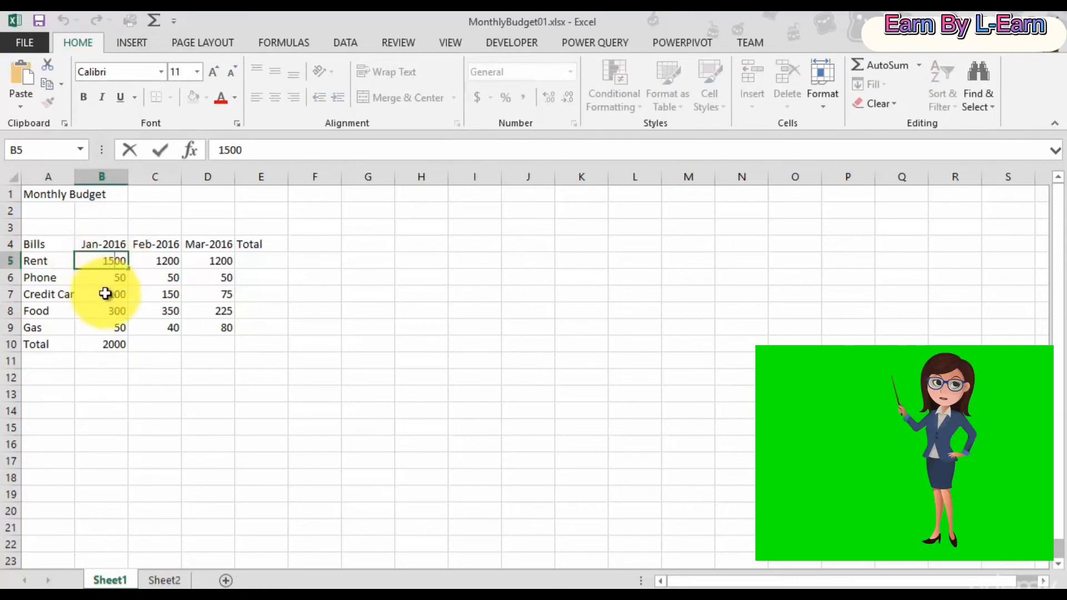
{"action": "key", "text": "BackSpace"}
{"action": "type", "text": "2"}
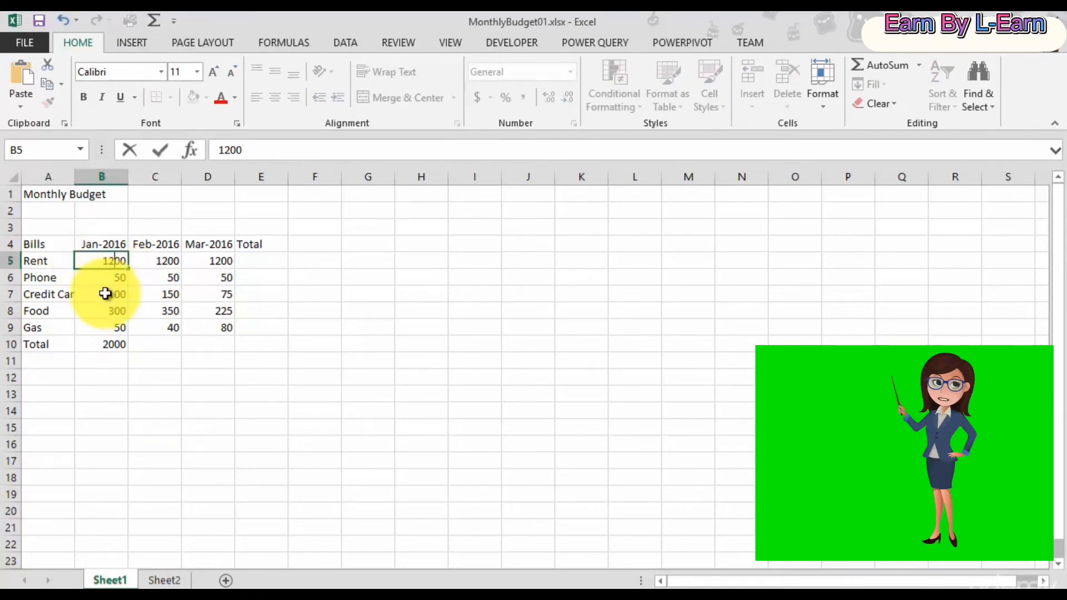
{"action": "key", "text": "Return"}
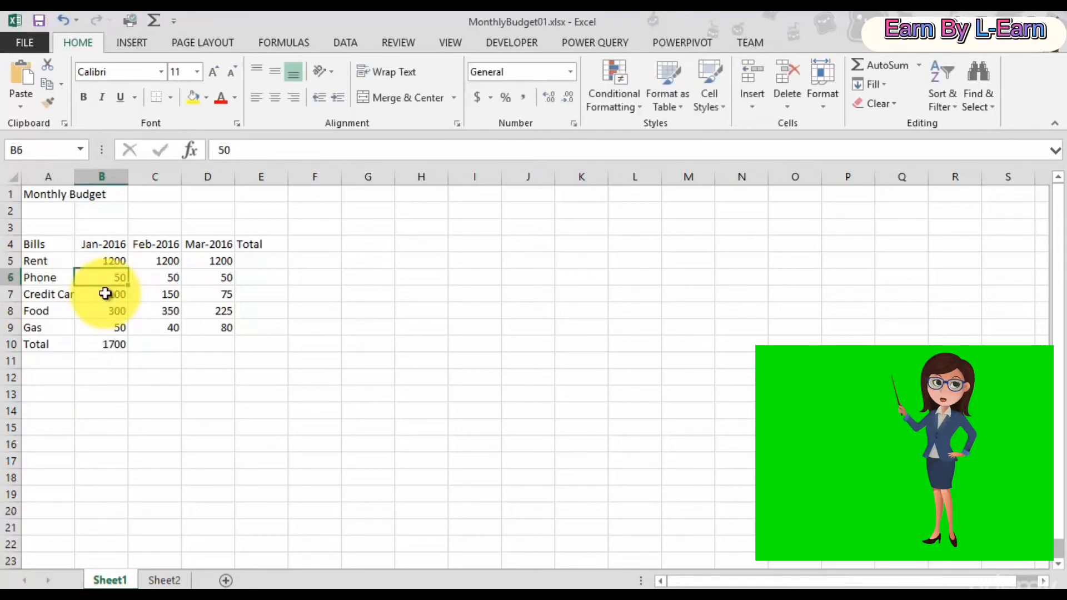
Examine which cells the January total formula in B10 references, leaving the formula as it is.
{"action": "left_click", "coordinate": [91, 343]}
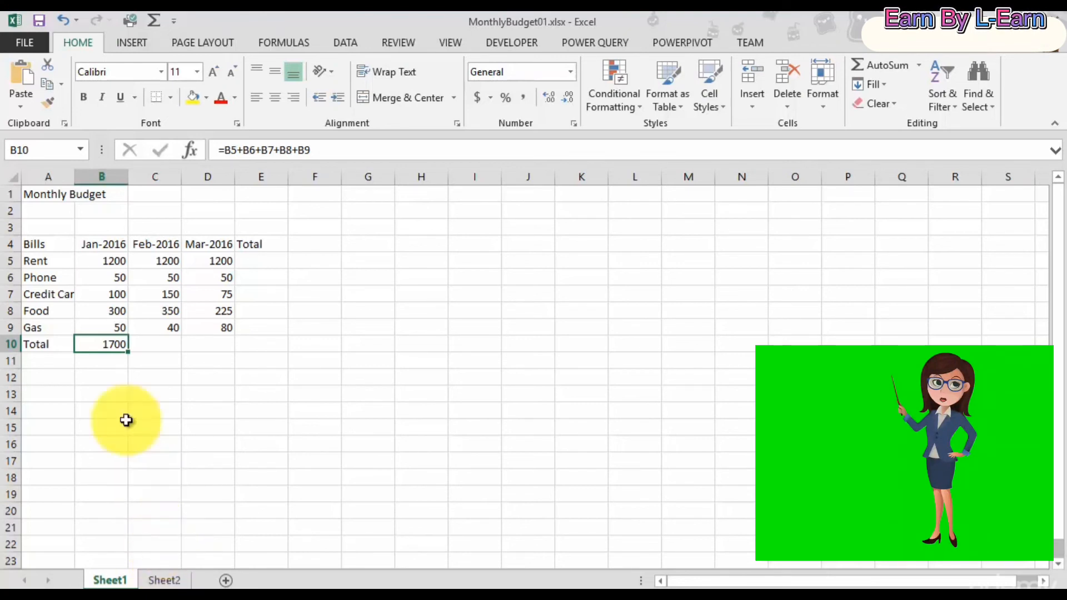
{"action": "double_click", "coordinate": [104, 346]}
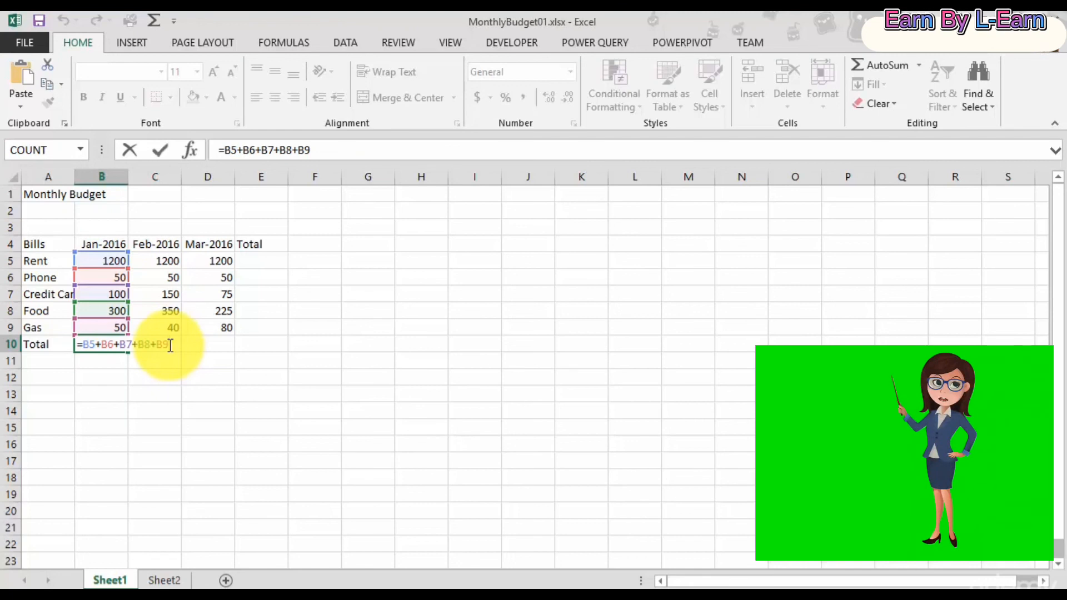
{"action": "key", "text": "Return"}
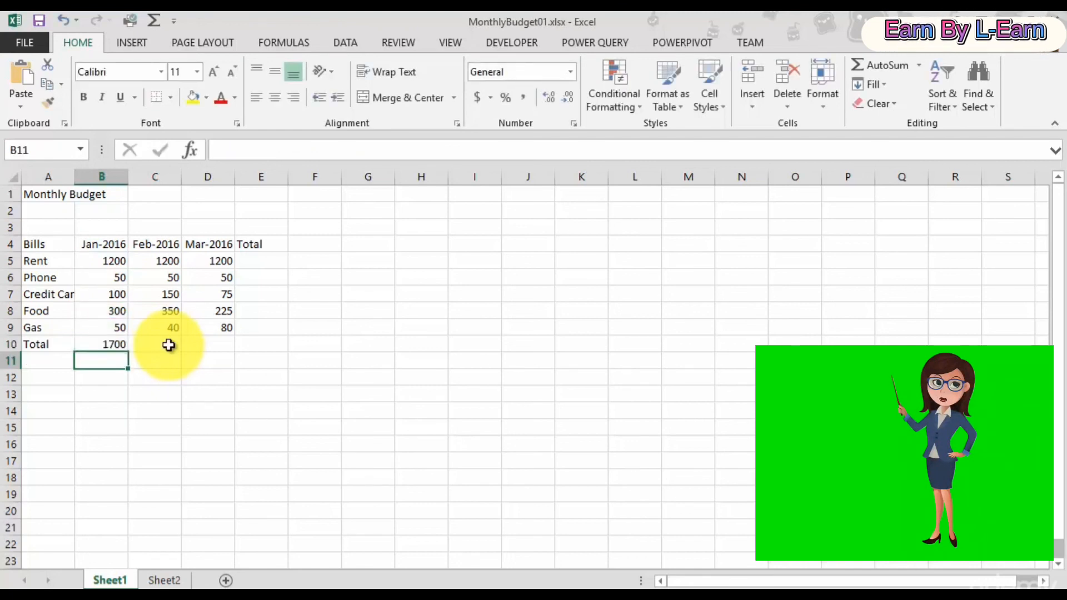